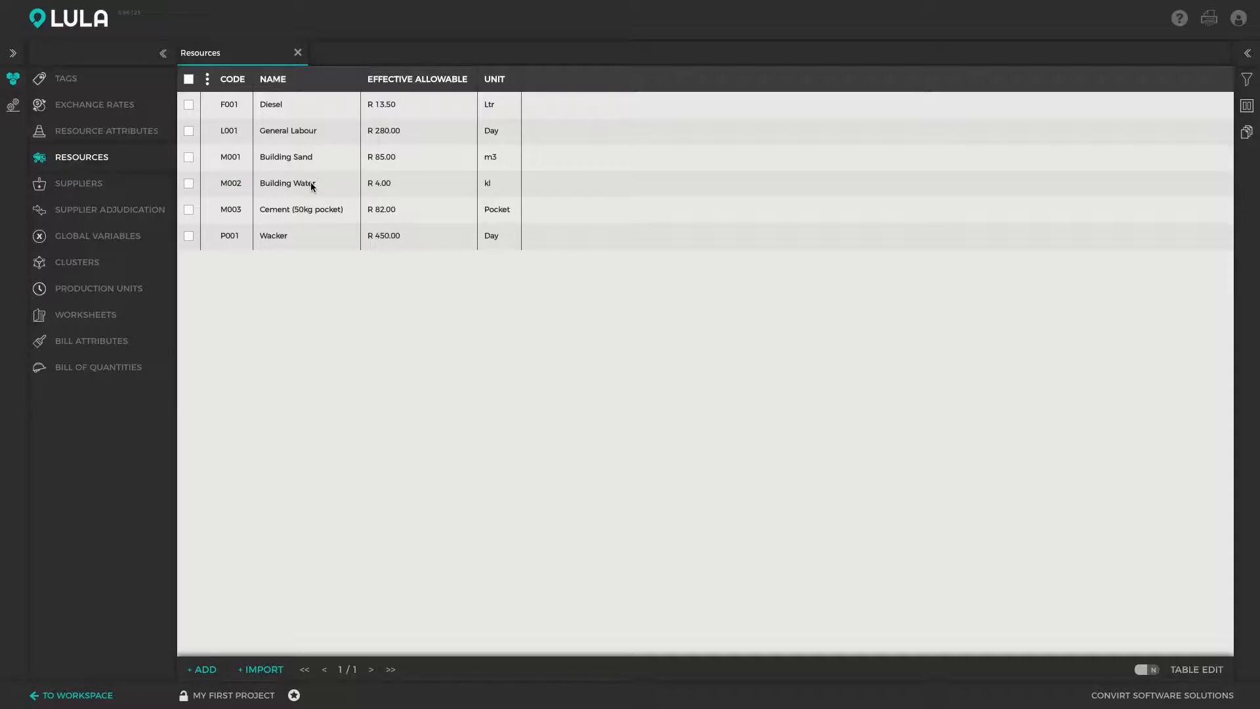
Create a new cluster in the project's Clusters list
left_click(88, 269)
left_click(152, 53)
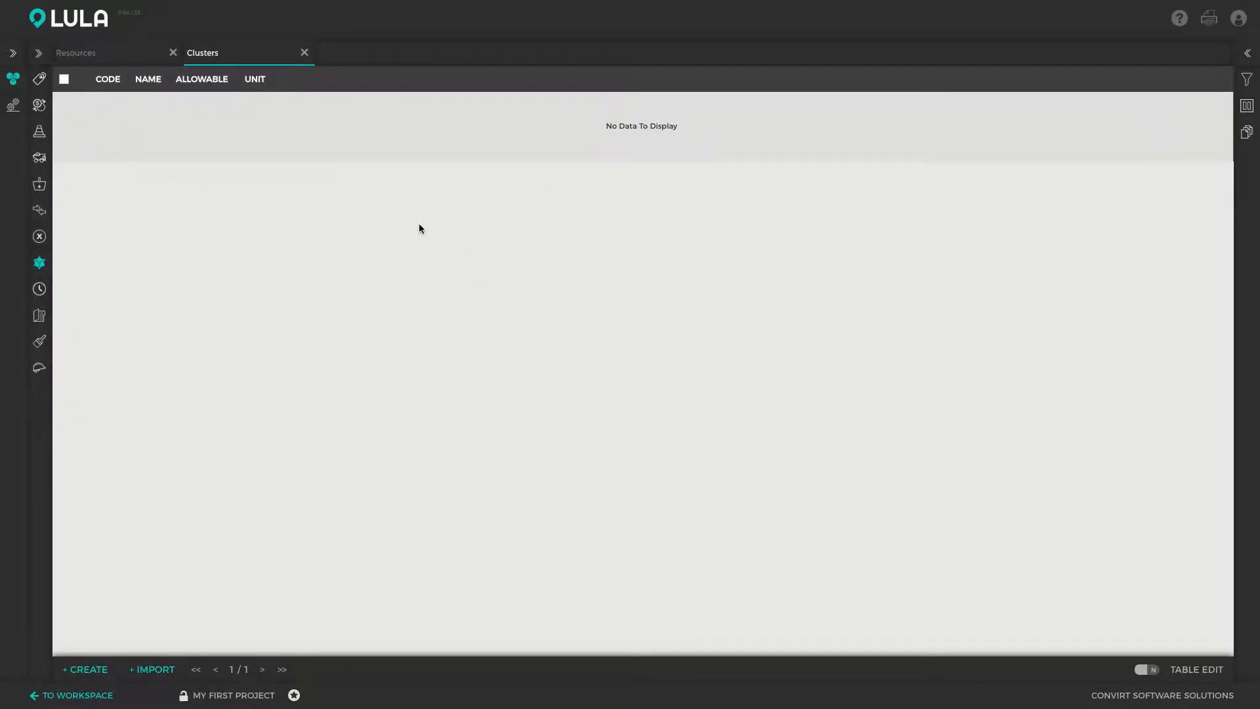
left_click(89, 669)
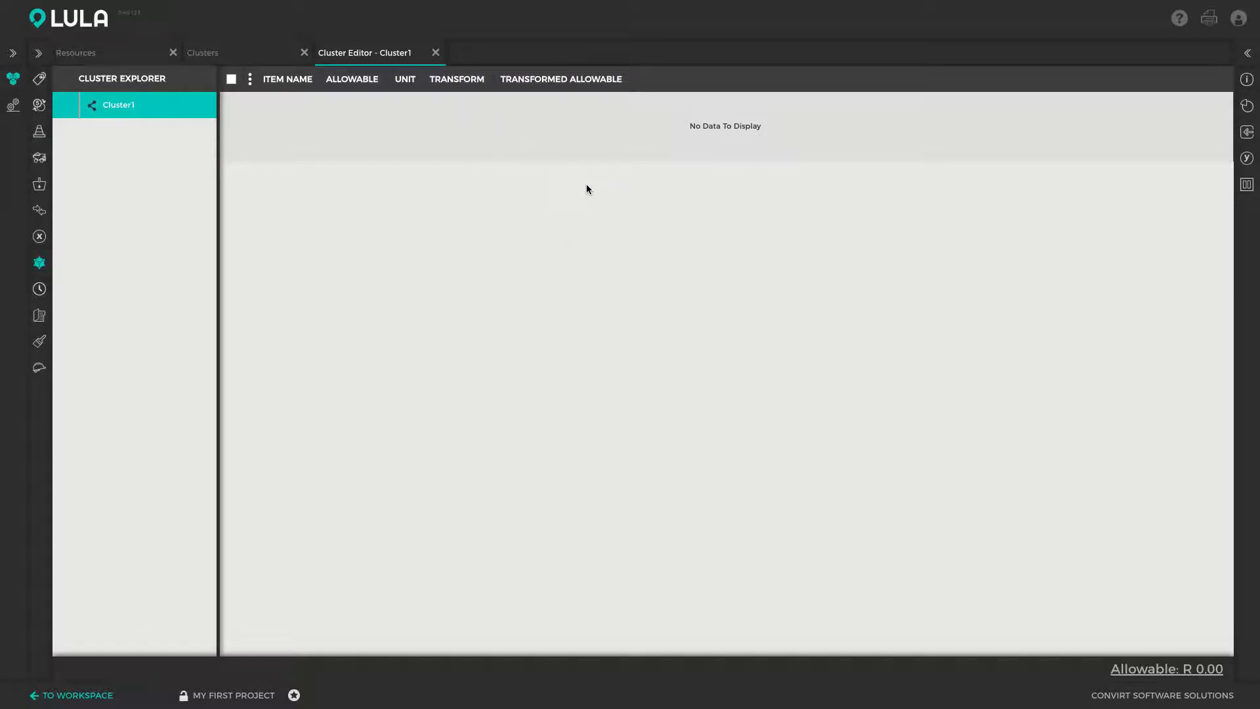
Rename the new cluster to Mortar and set its unit to m3 in the cluster info
left_click(1250, 54)
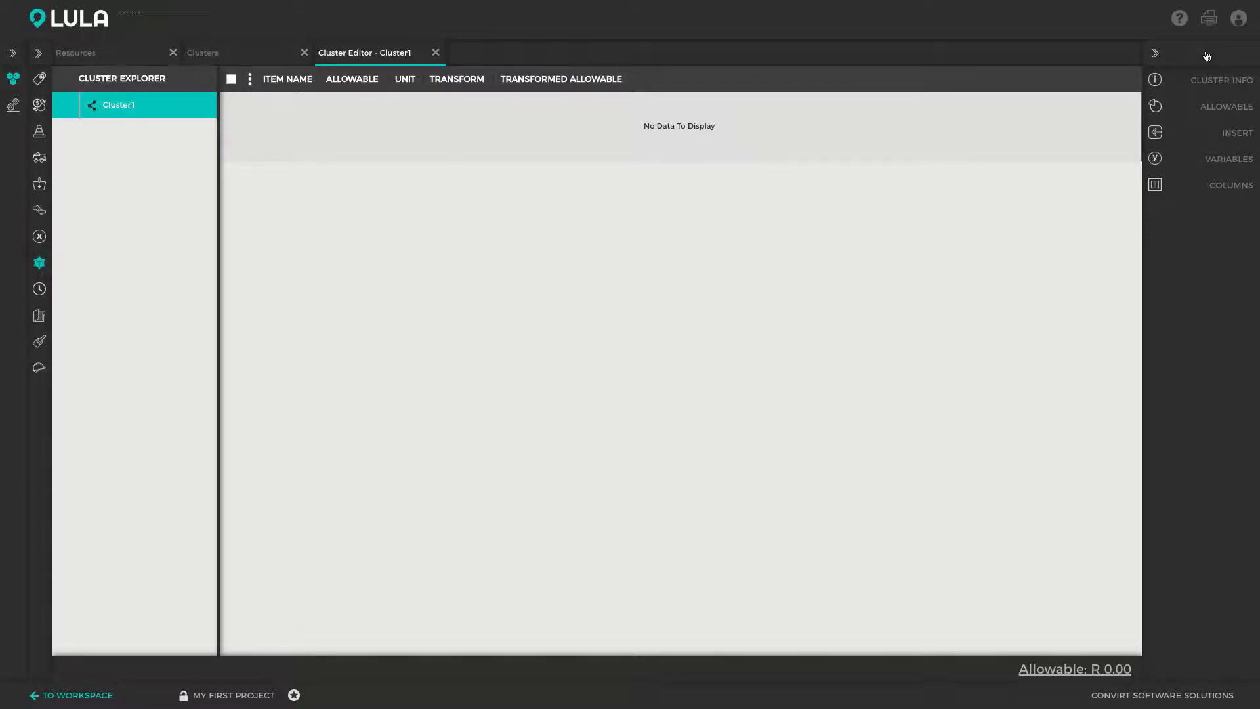
left_click(1213, 81)
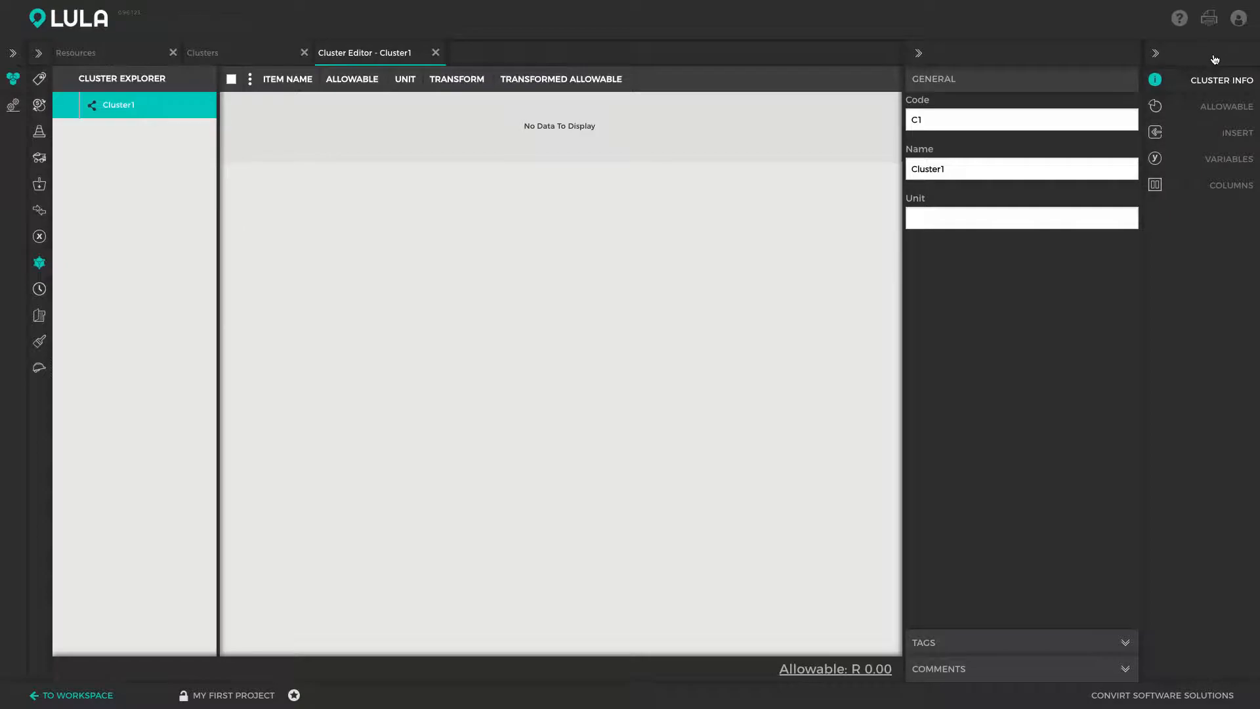
left_click(1216, 56)
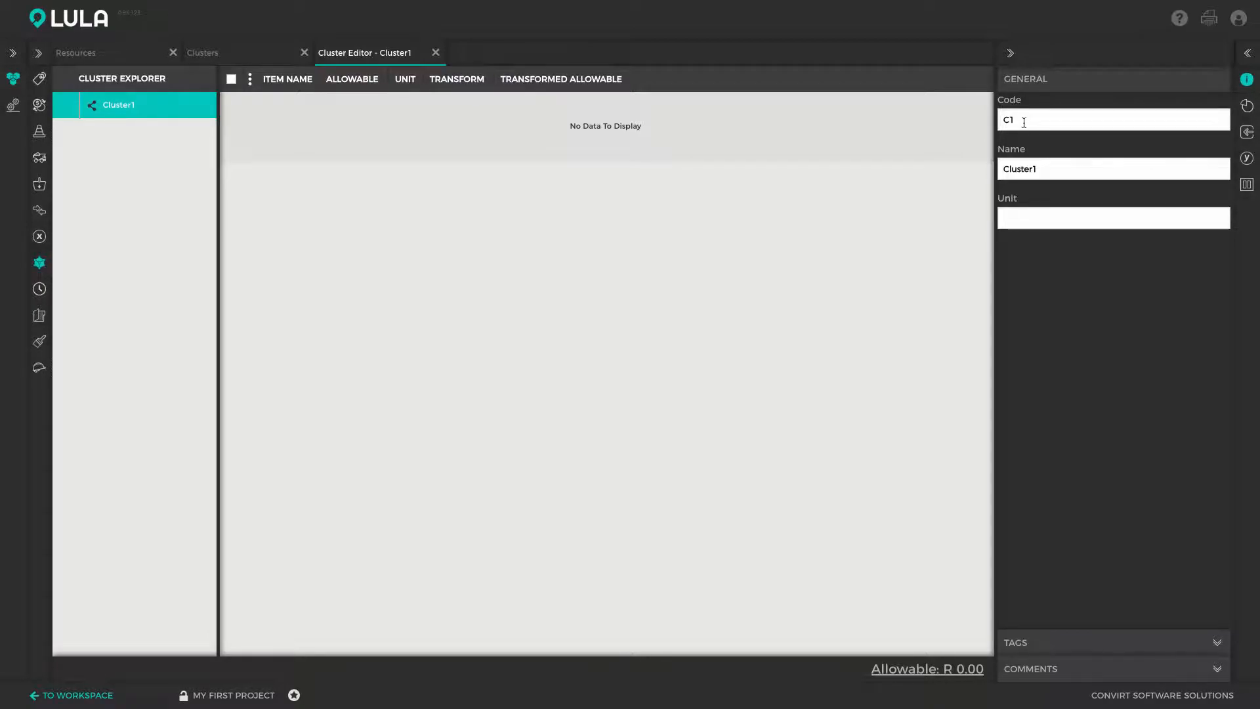
double_click(1025, 169)
type("Mortar")
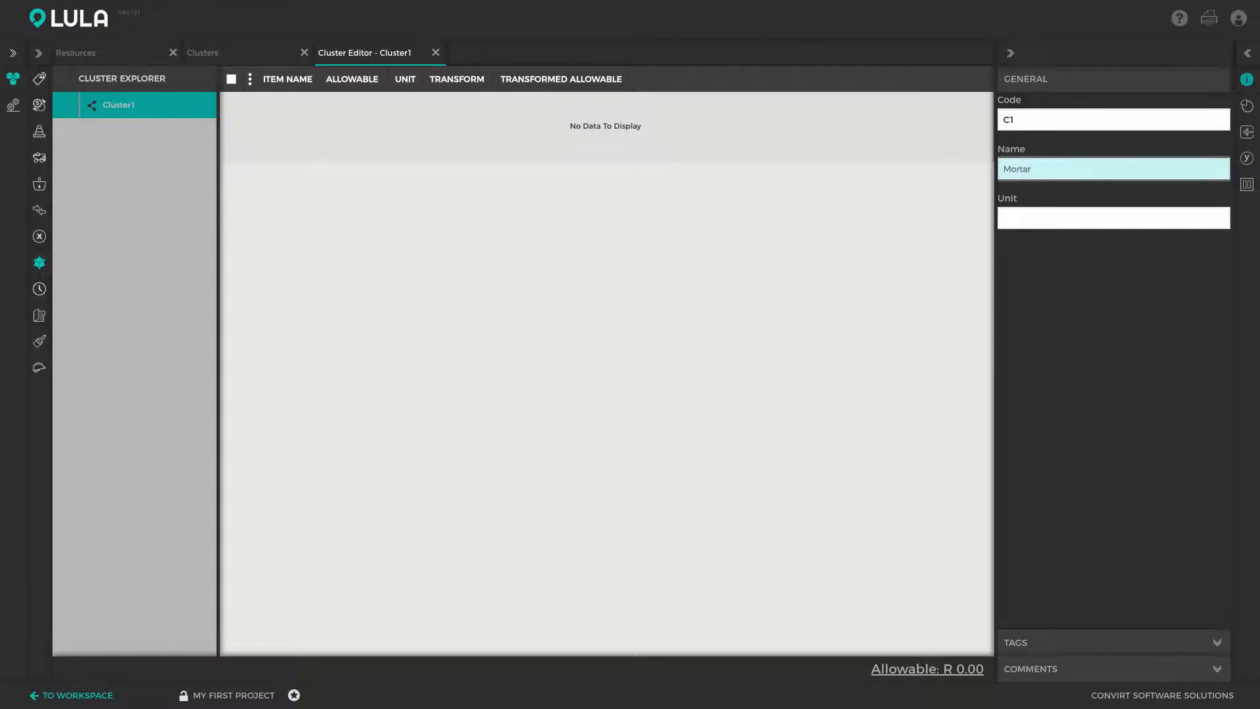
key("Tab")
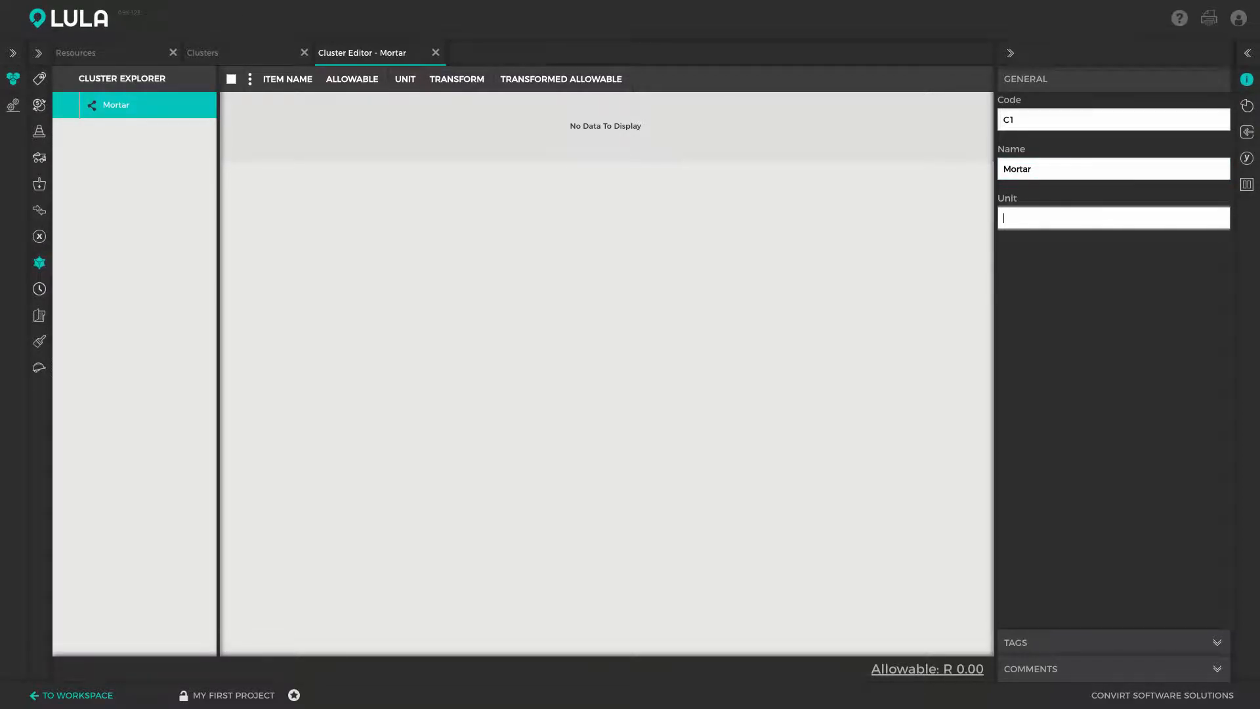
type("m3")
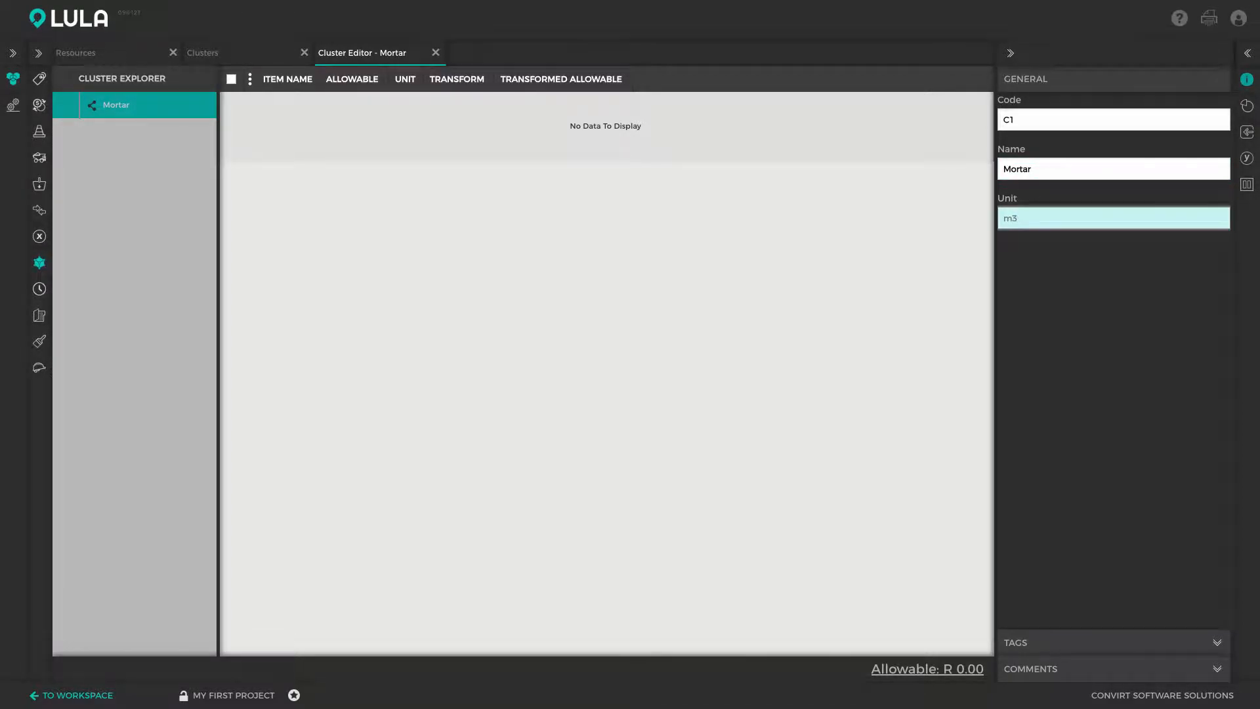
left_click(1247, 80)
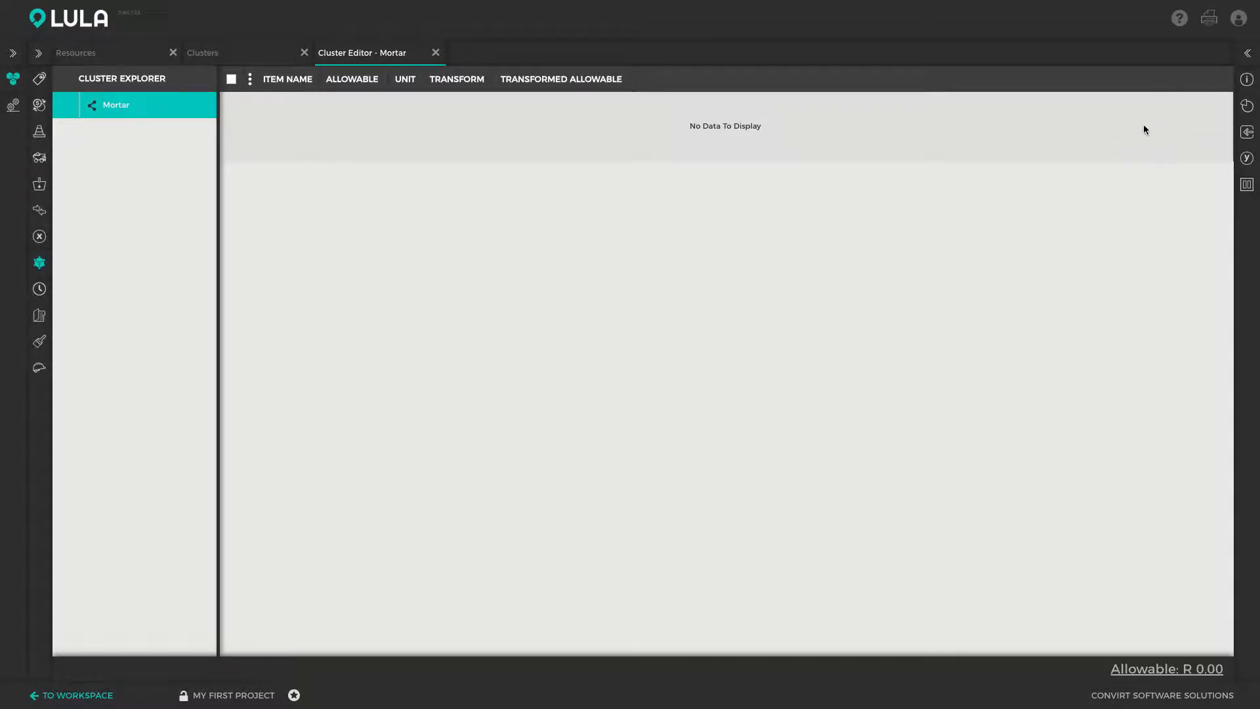
Search the resources for "cement" and insert Cement (50kg pocket) into the Mortar cluster
left_click(1248, 133)
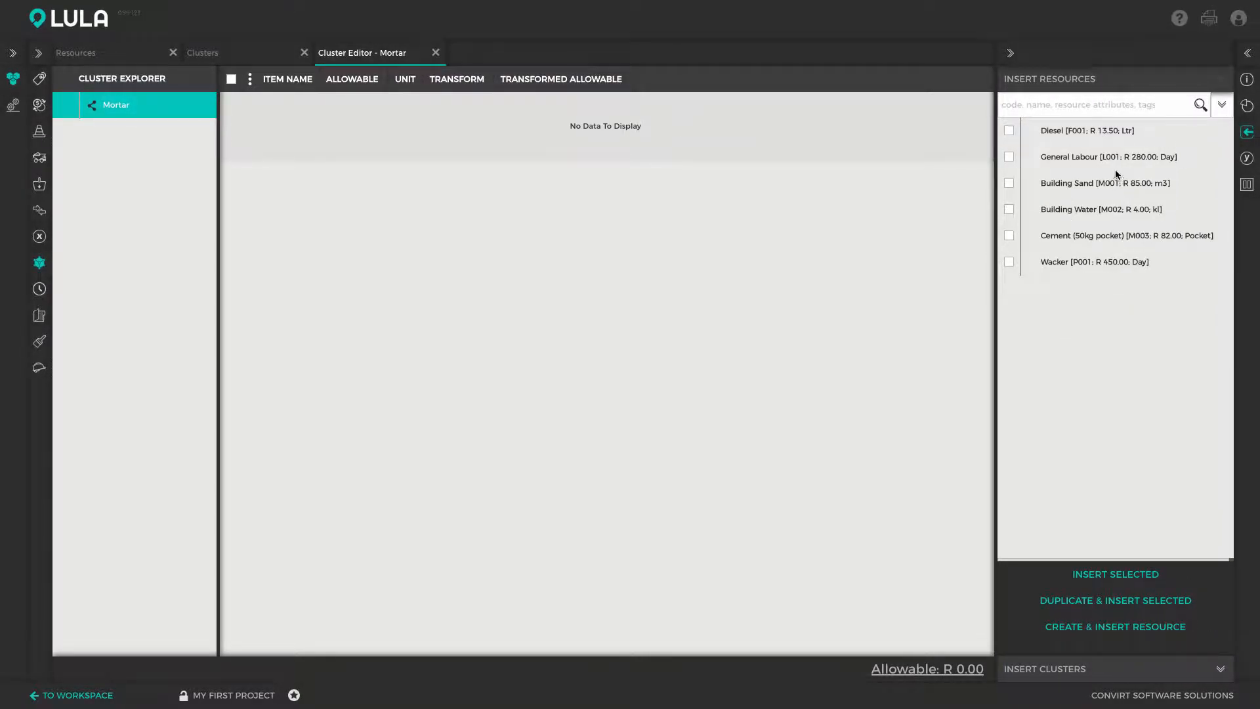
left_click(1114, 106)
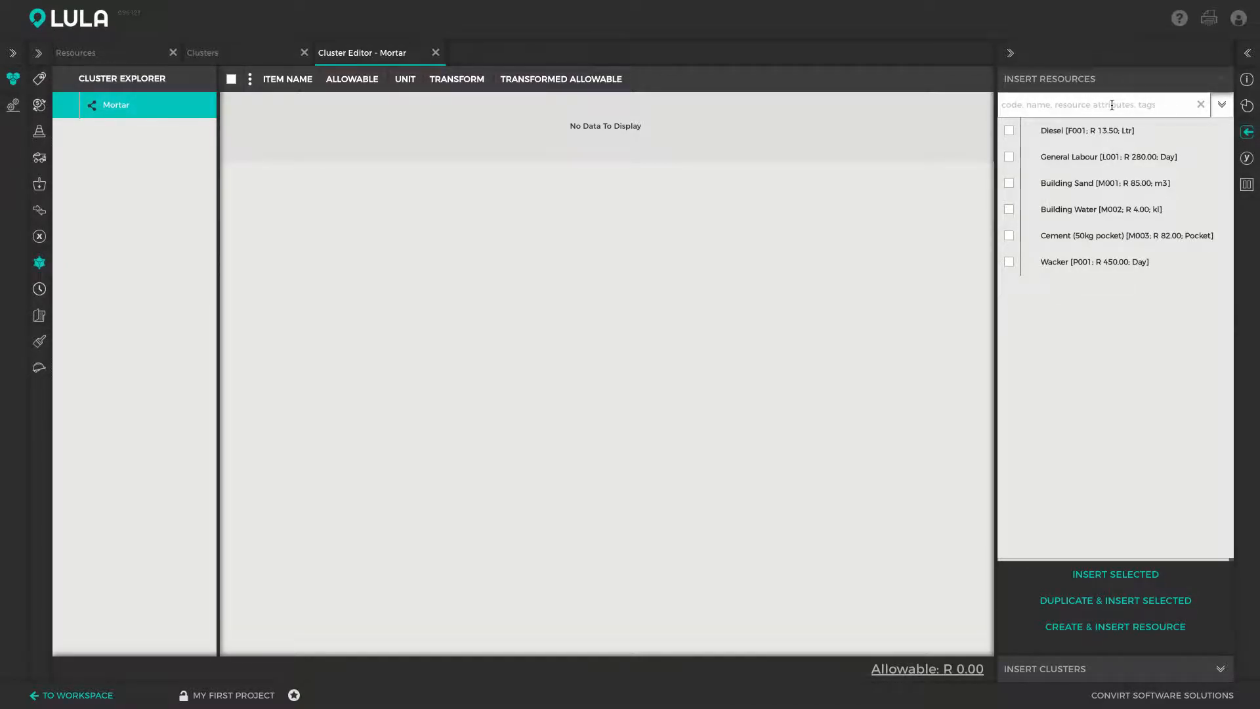
type("cement")
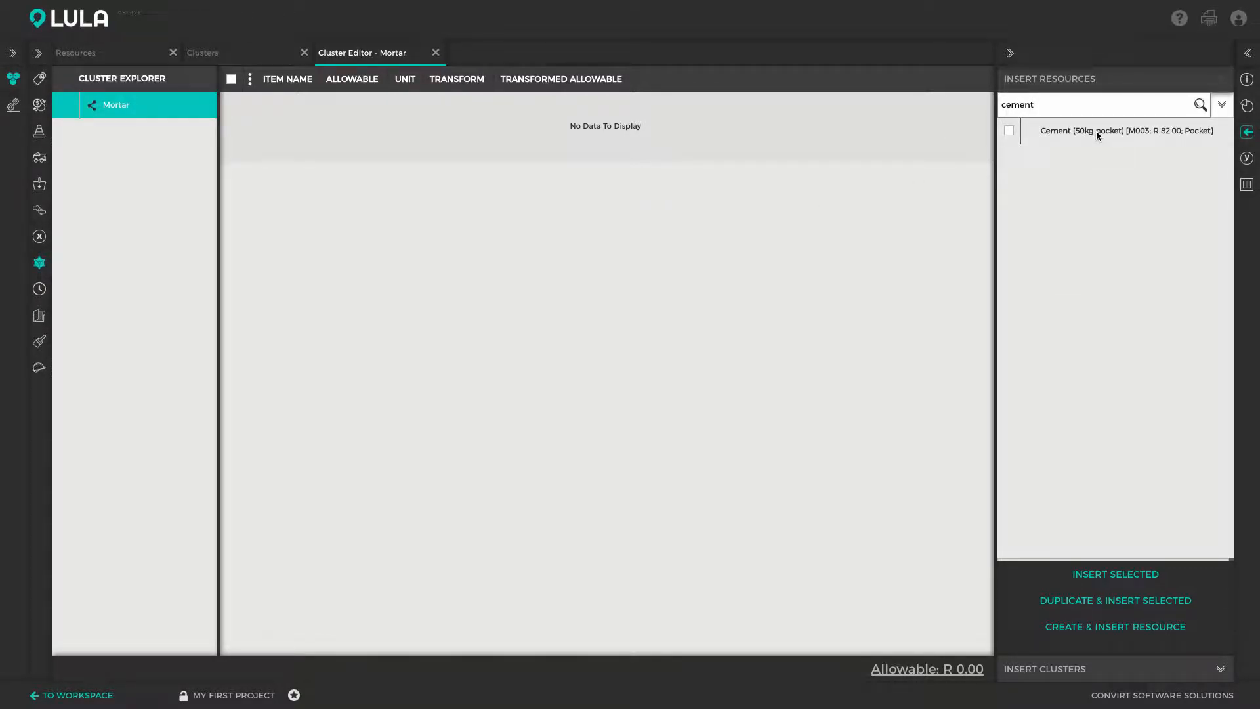
double_click(1097, 131)
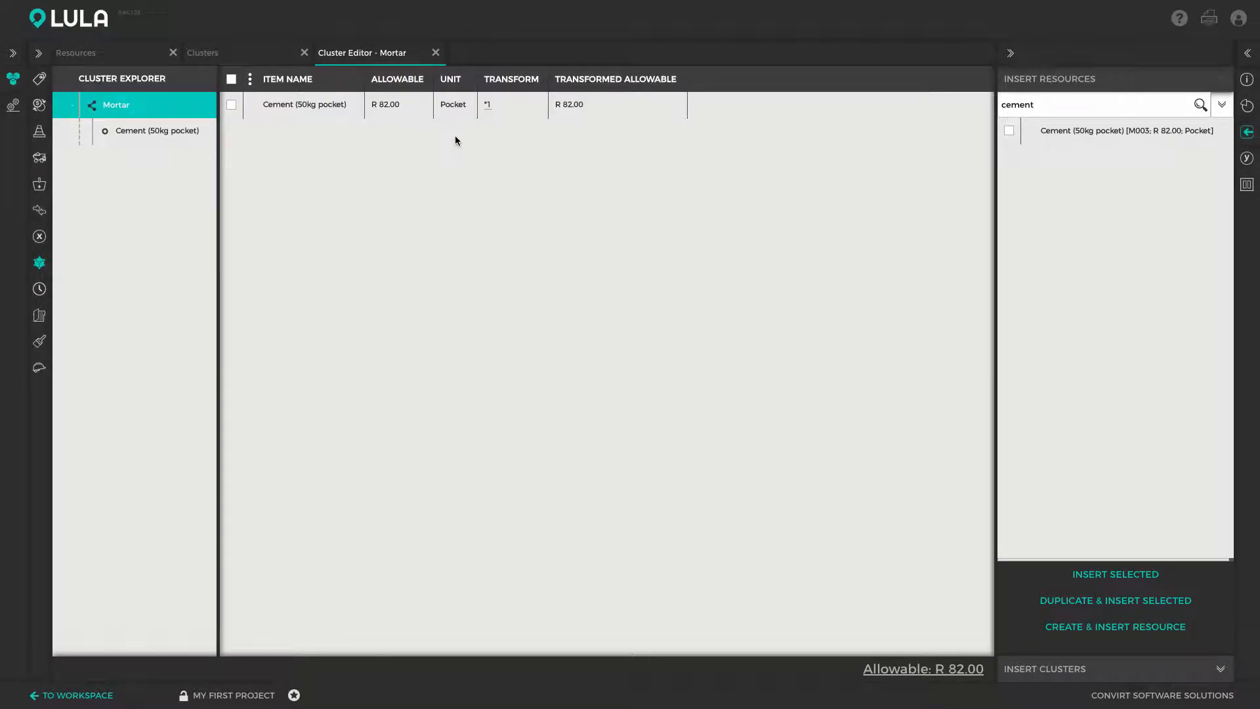
Insert the Building Sand and Building Water resources together into the Mortar cluster
left_click(1201, 105)
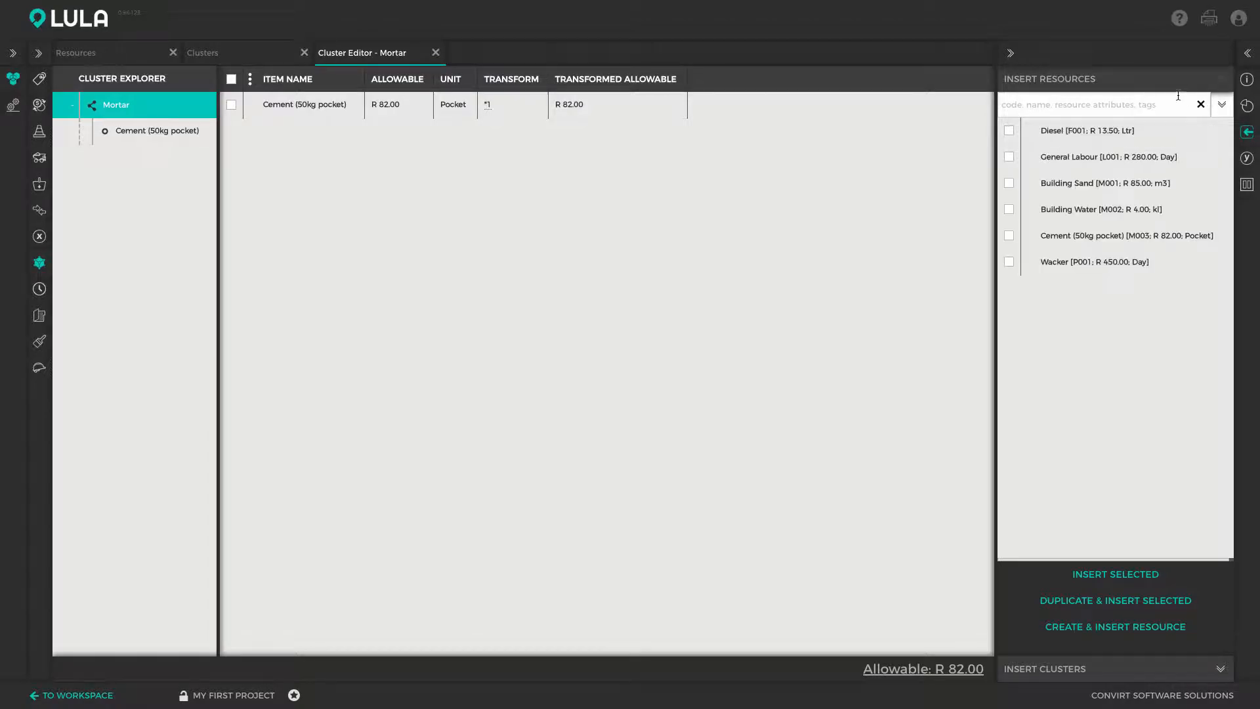
left_click(1010, 183)
left_click(1009, 210)
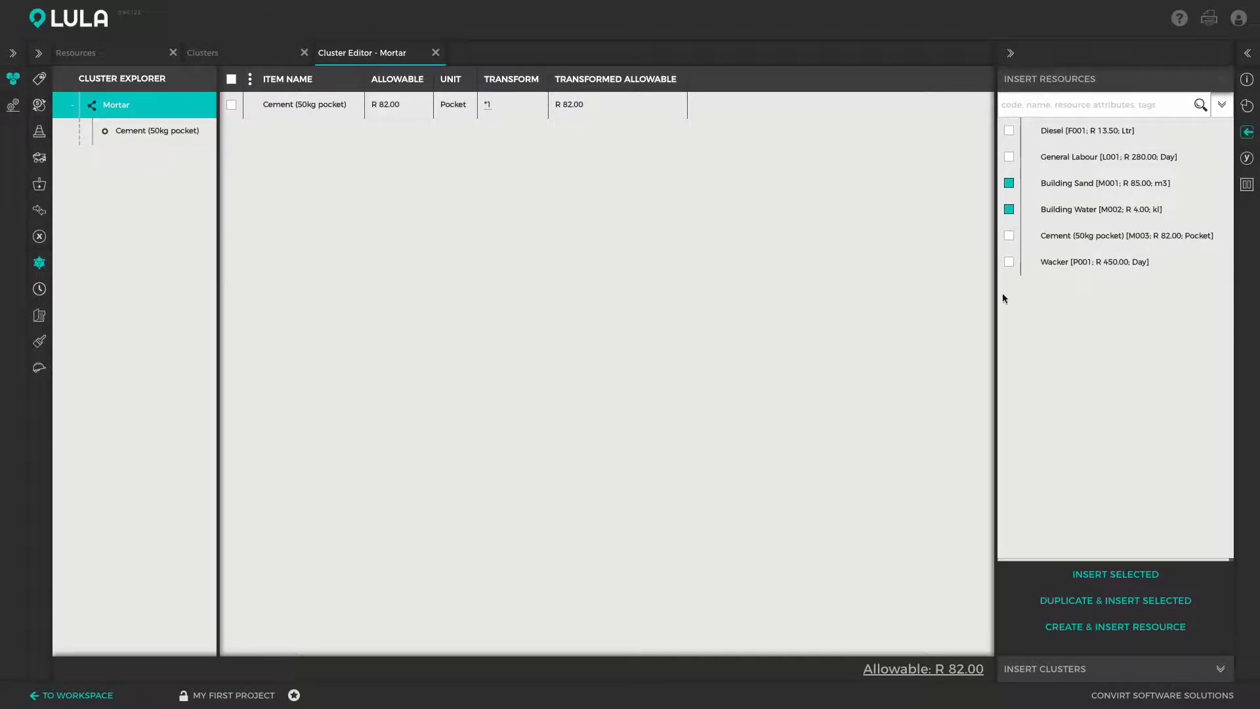
left_click(1116, 581)
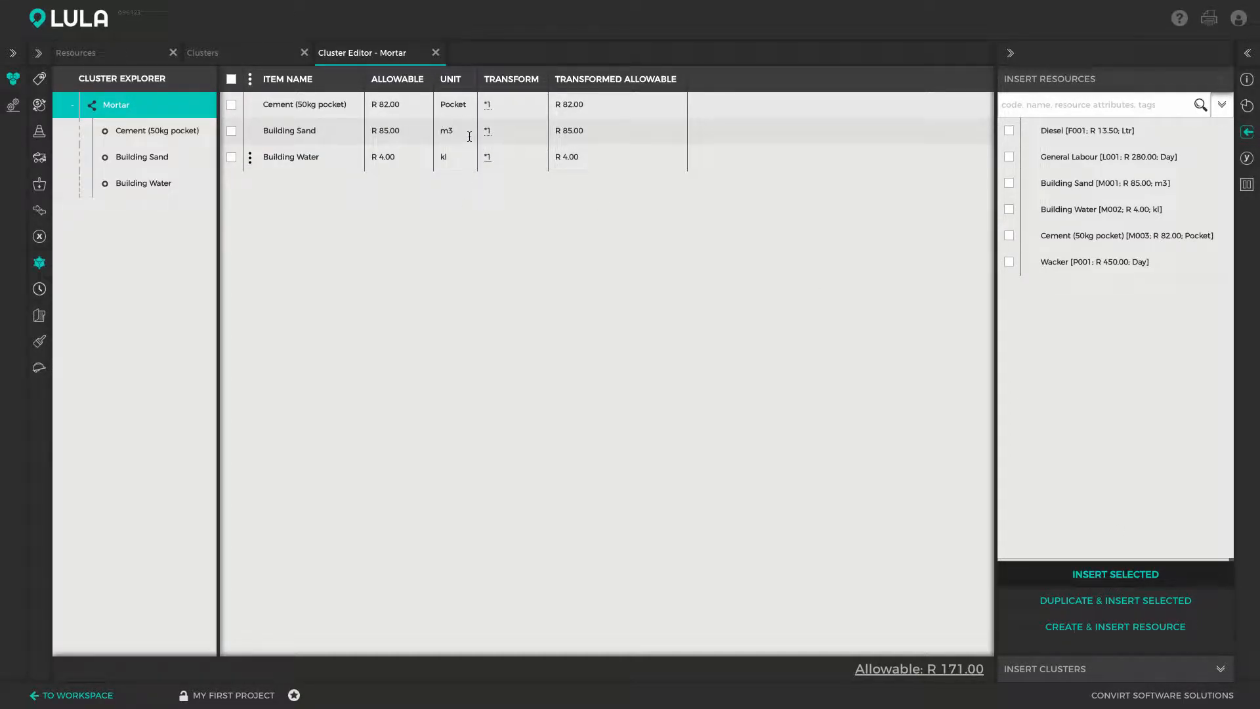
left_click(1249, 131)
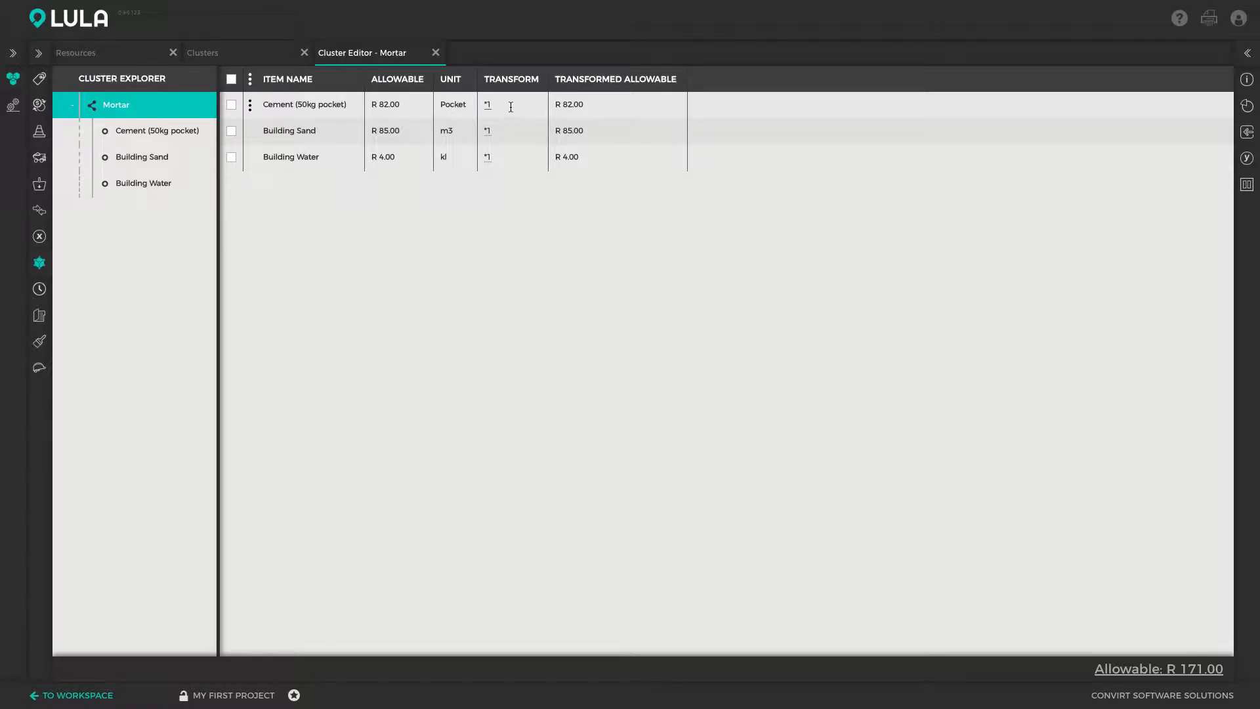
Set the transform of Cement (50kg pocket) to *6[pocket/m3]*1.05[waste]
left_click(512, 106)
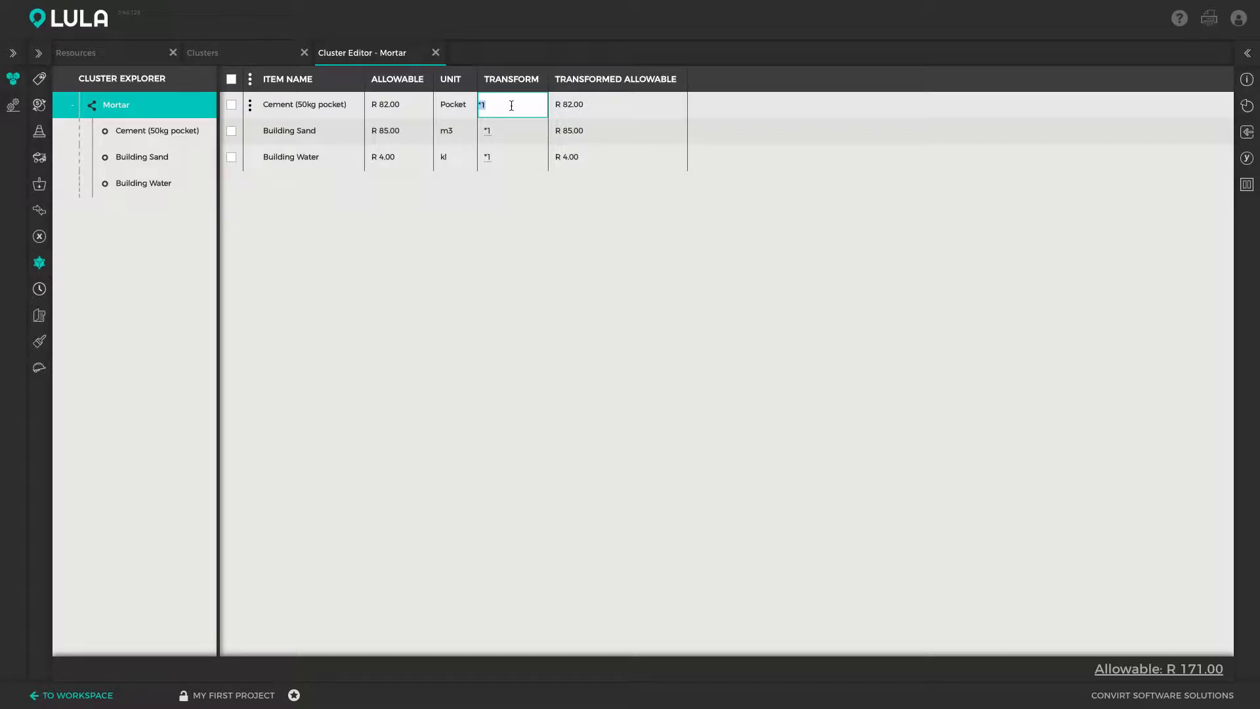
left_click(511, 106)
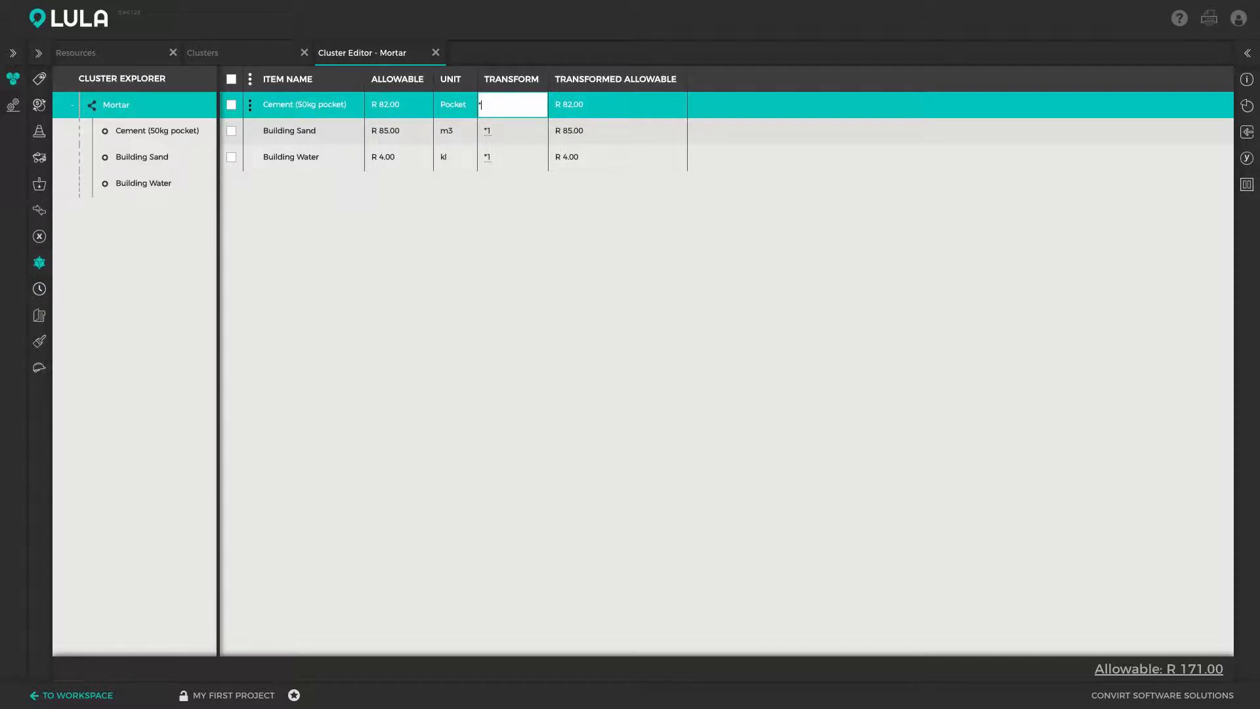
type("6")
type("[pocket/m")
type("3")
type("1.05[waste")
type("]")
key("Return")
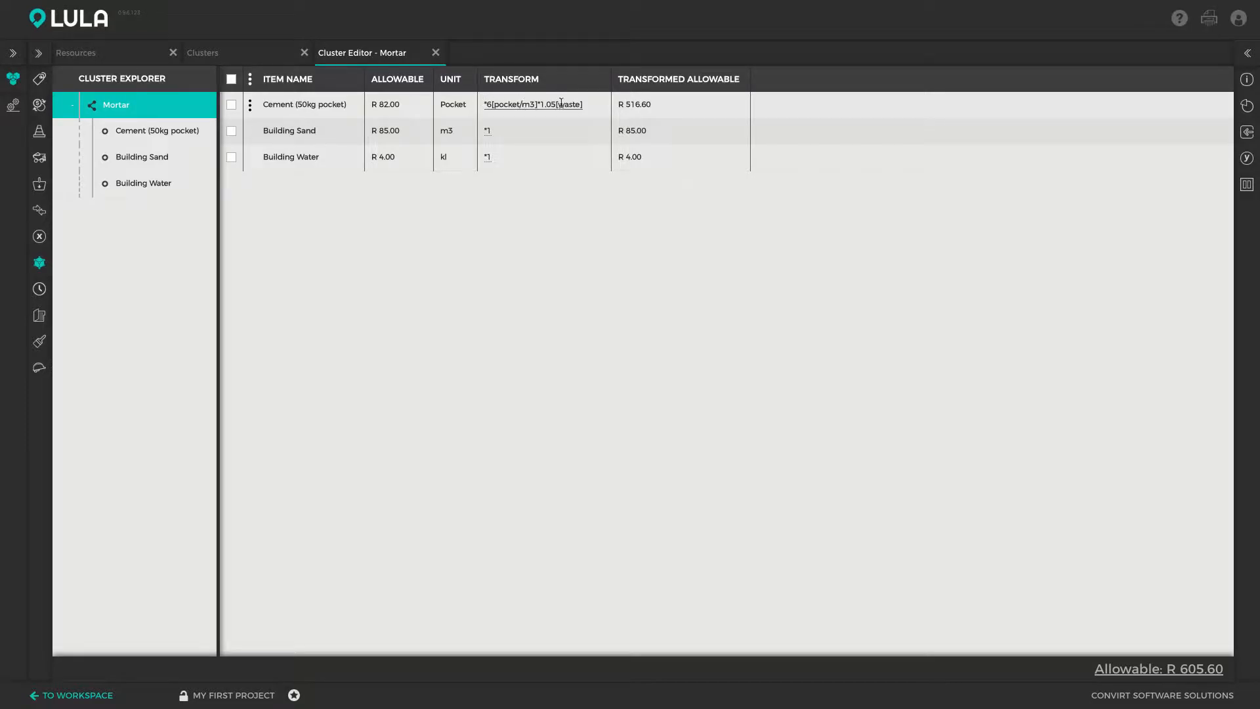
Set the transform of Building Sand to *0.85[m3/m3]*1.05[waste]
left_click(527, 122)
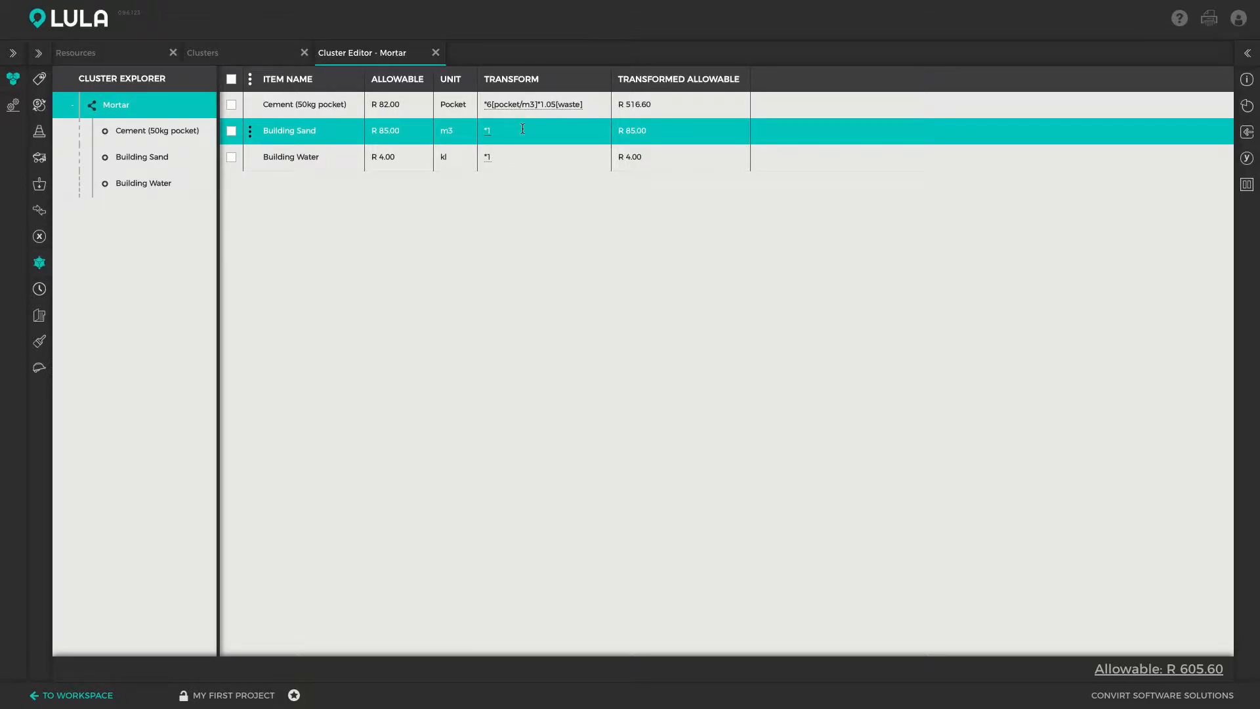
left_click(523, 128)
left_click(522, 128)
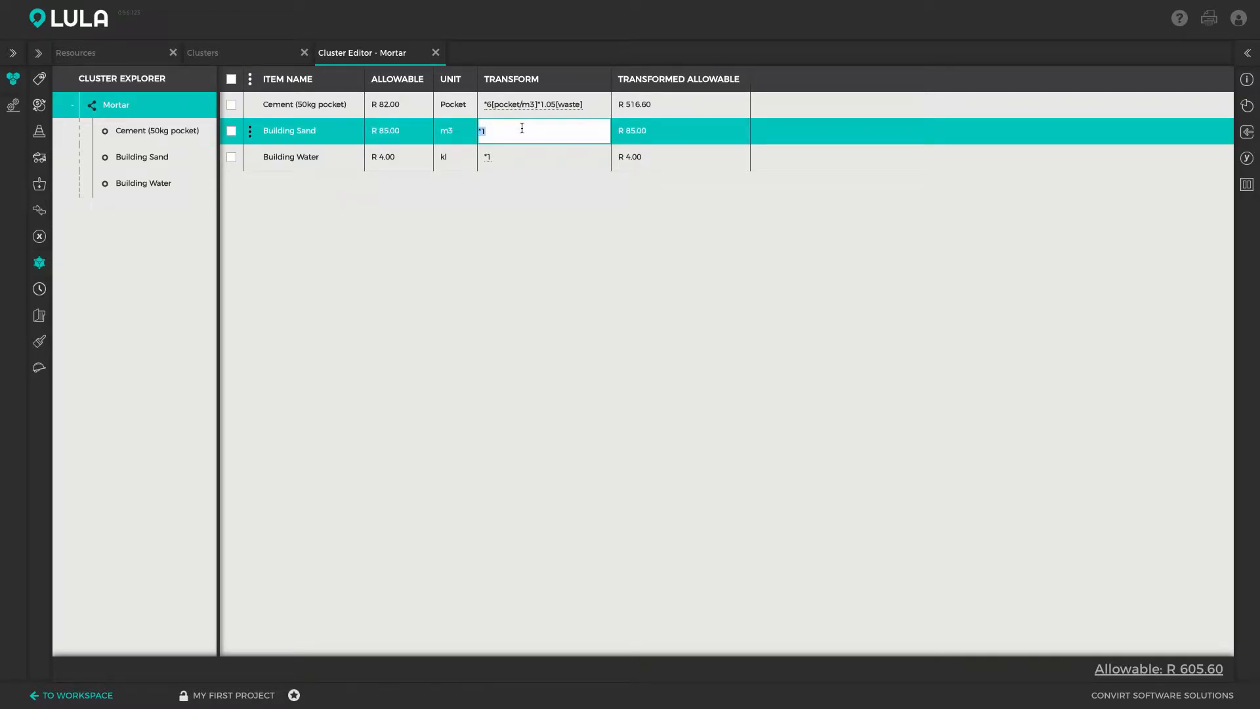
type("*0.85[m3/m3]*1.05[waste")
left_click(516, 161)
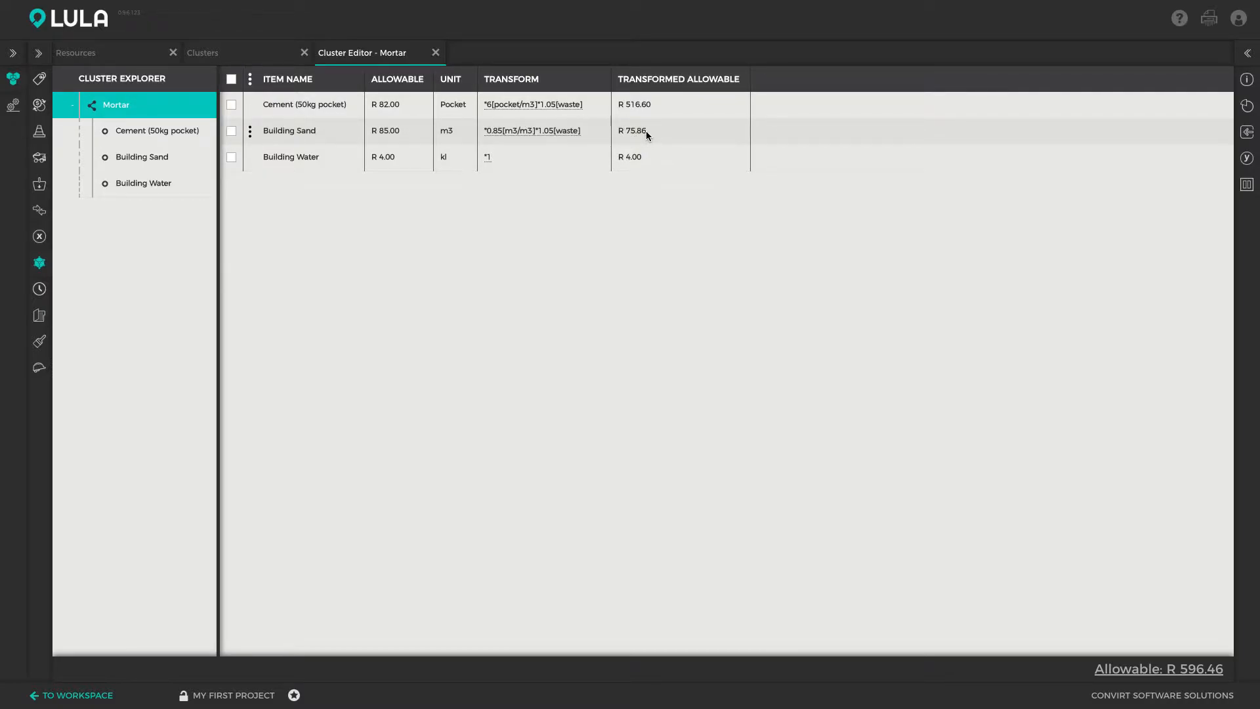
Set the transform of Building Water to /1000[l/kl]*60[ltr/m3]
left_click(495, 156)
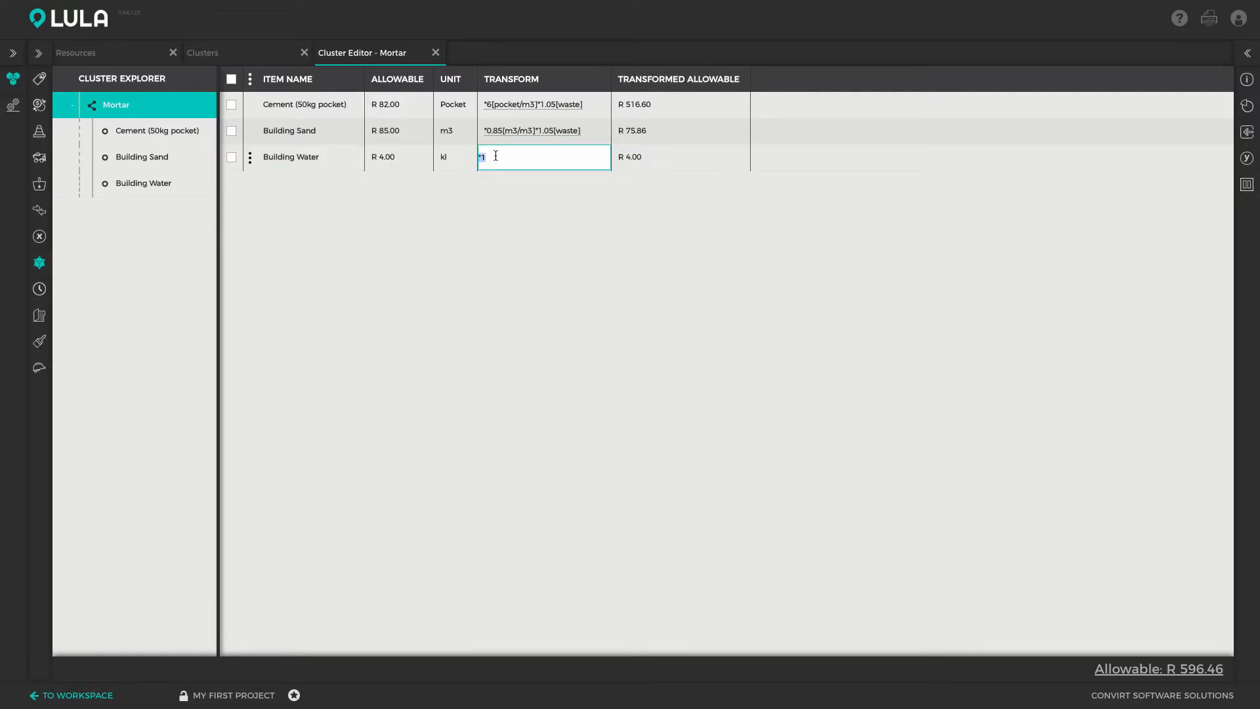
type("/1000[l/kl]*60[ltr/m3]")
key("Return")
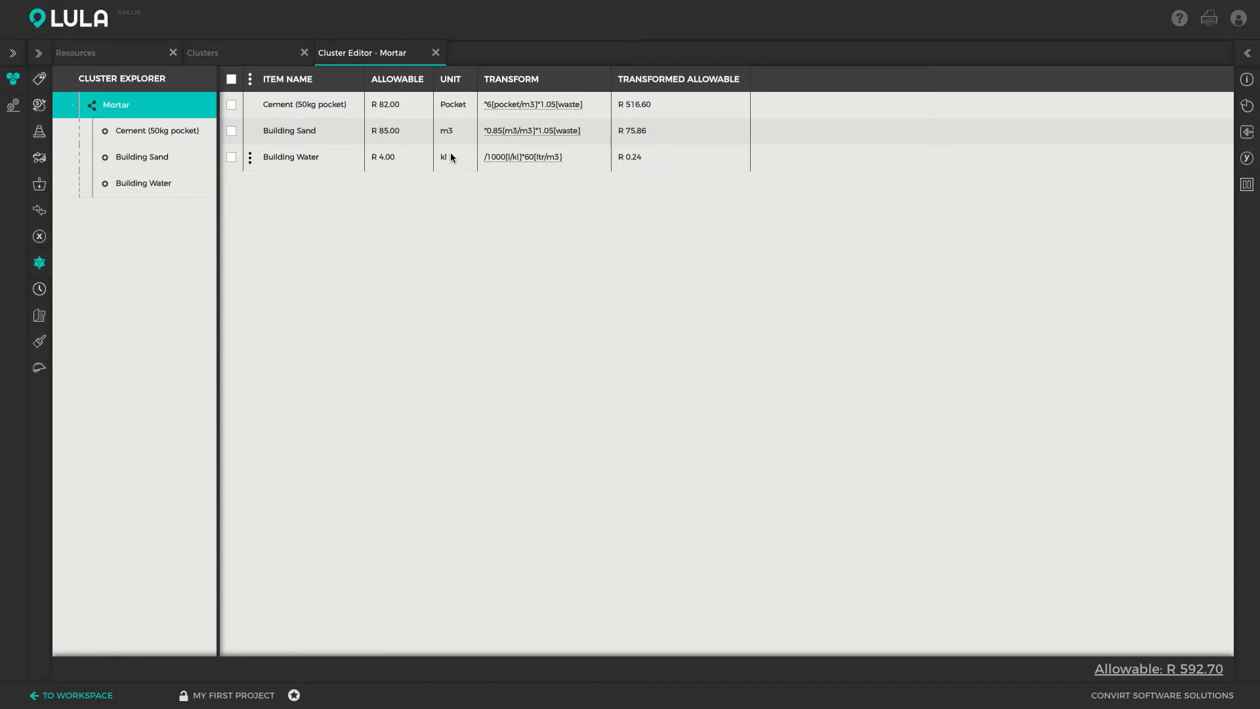
Check which existing clusters can be inserted into the Mortar cluster
left_click(1243, 134)
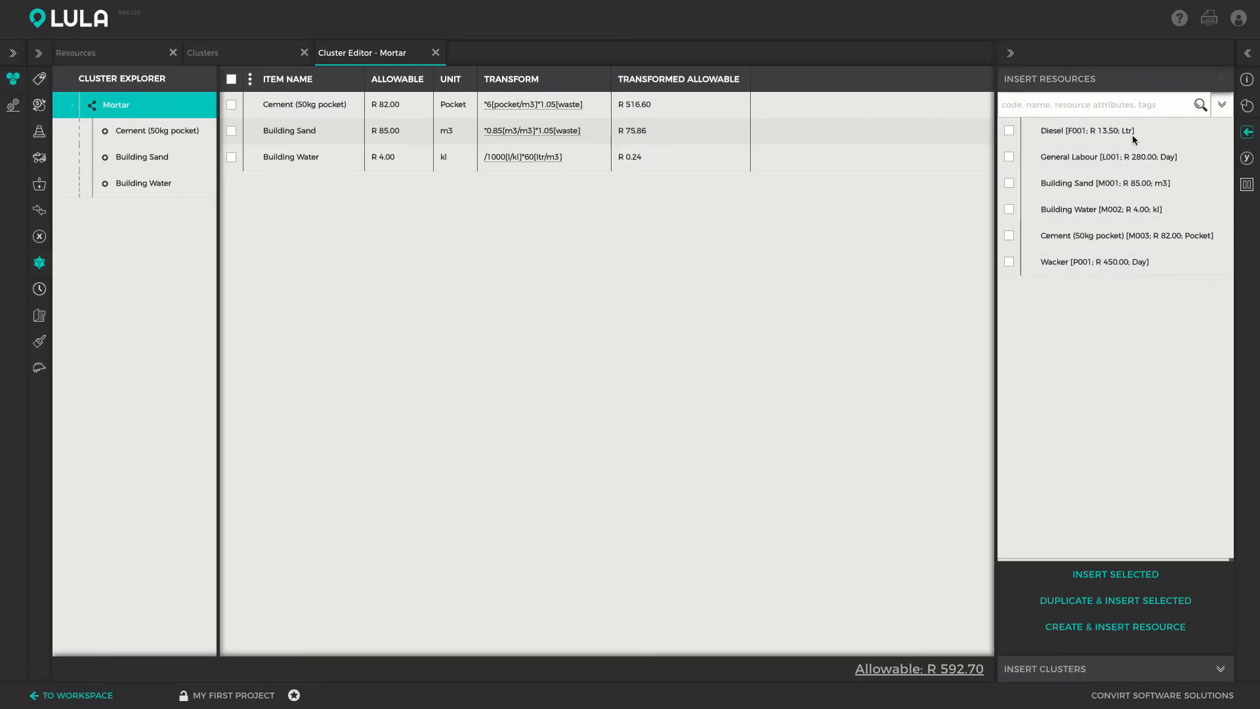
left_click(1194, 675)
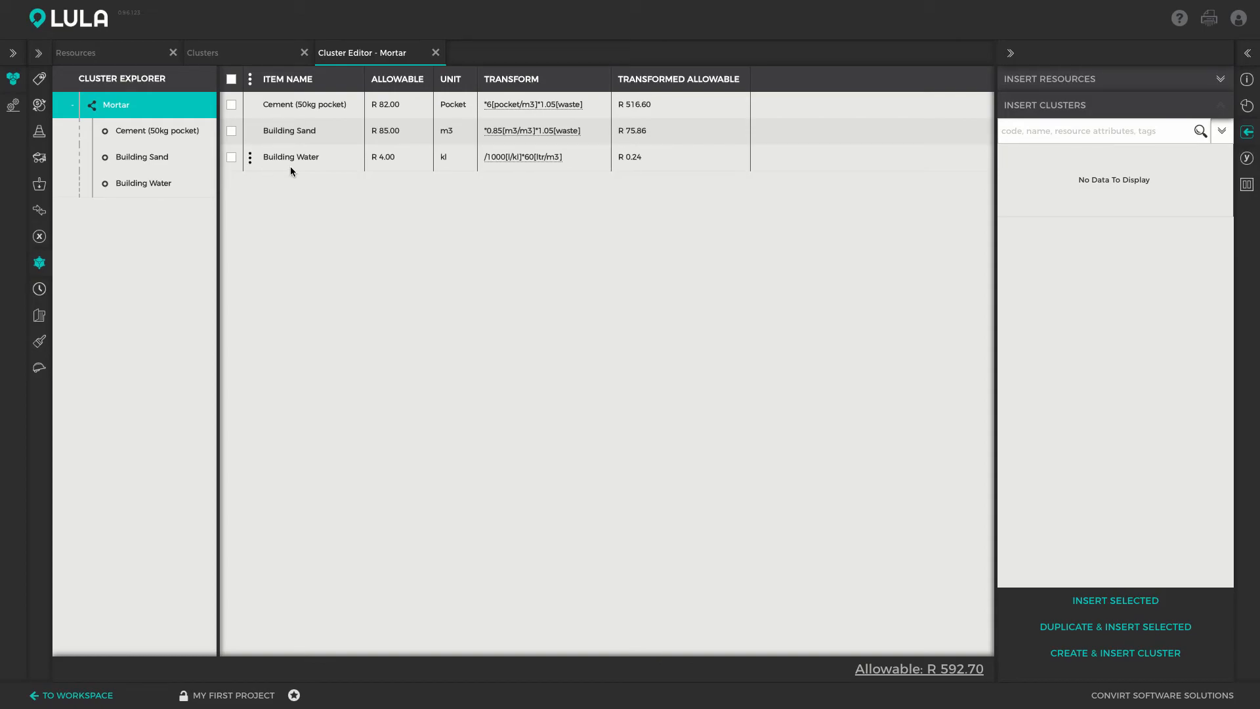
left_click(1246, 132)
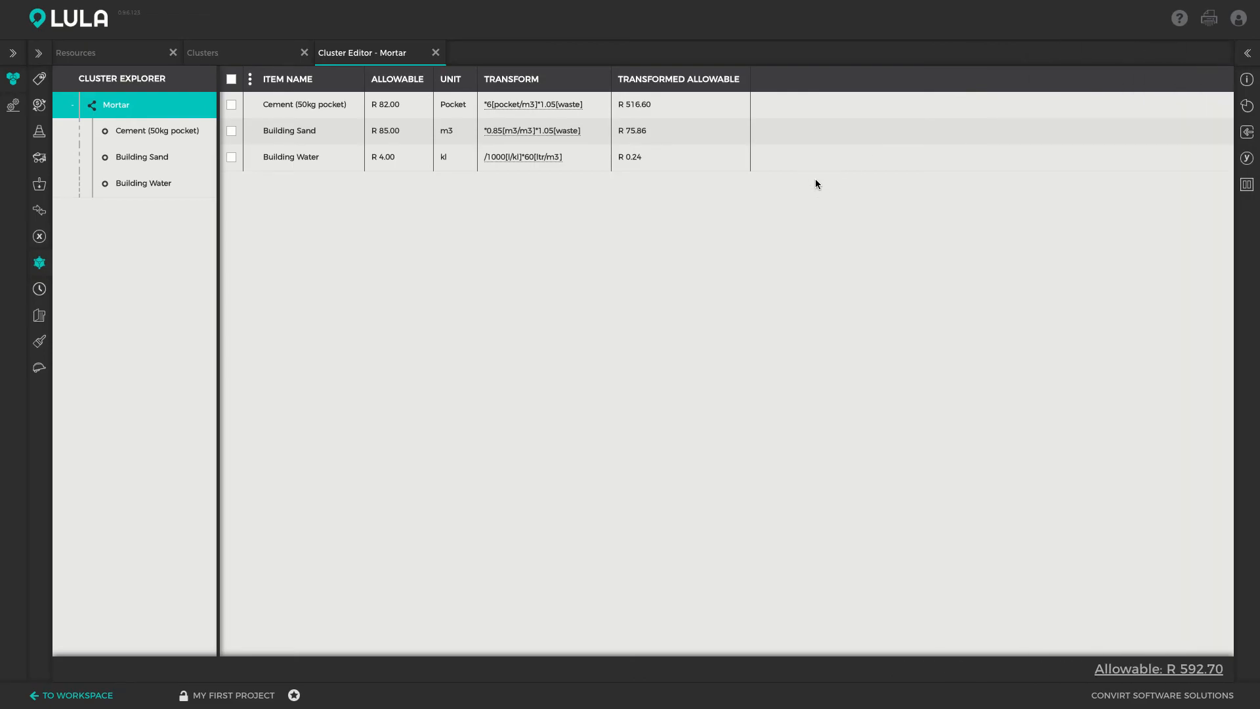